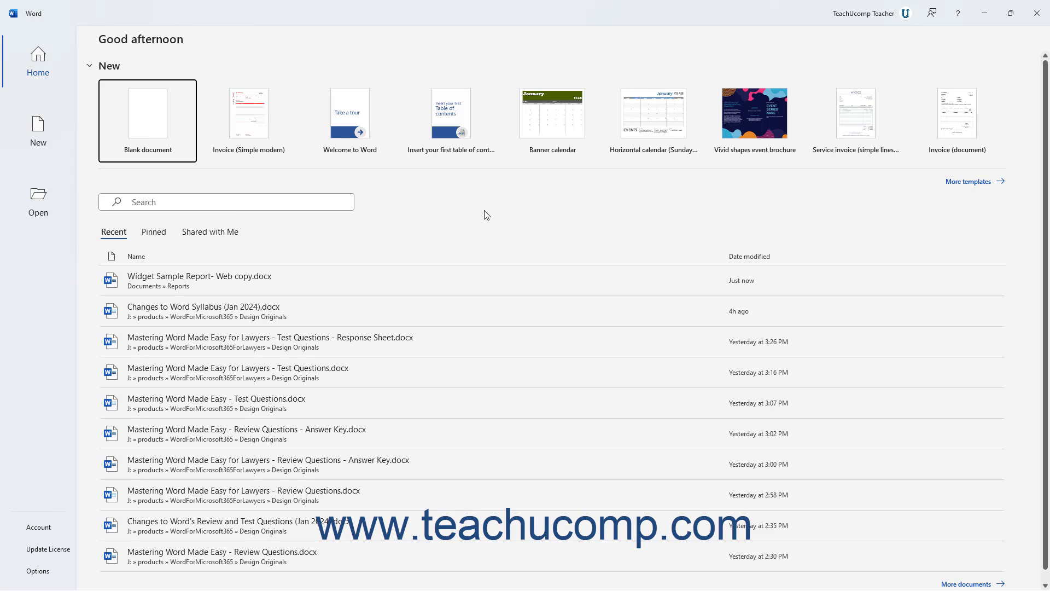
Switch among the Recent, Pinned and Shared with Me file lists on the start screen.
click(120, 237)
click(154, 236)
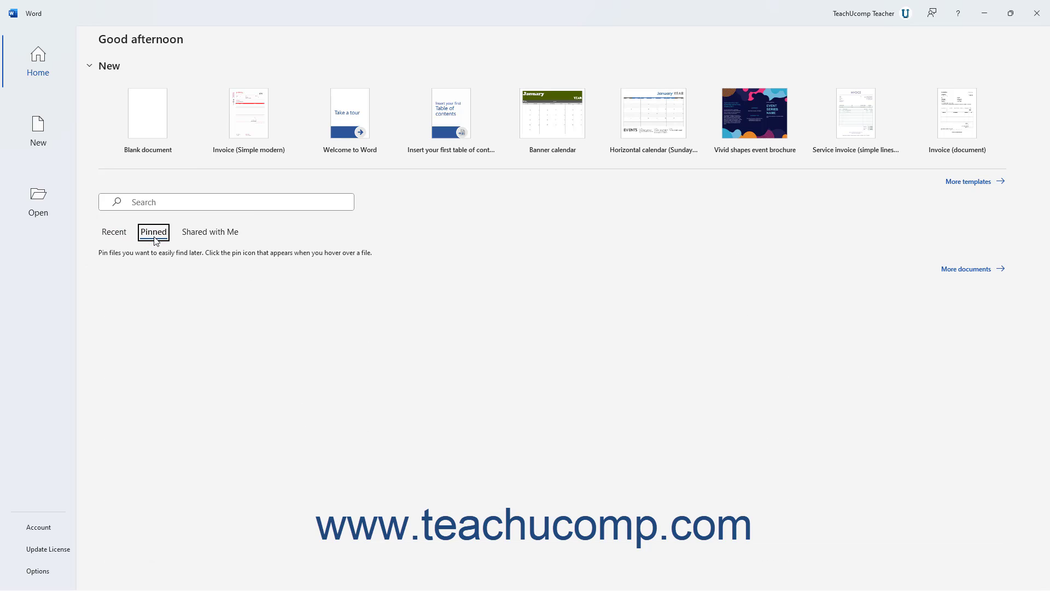
click(224, 238)
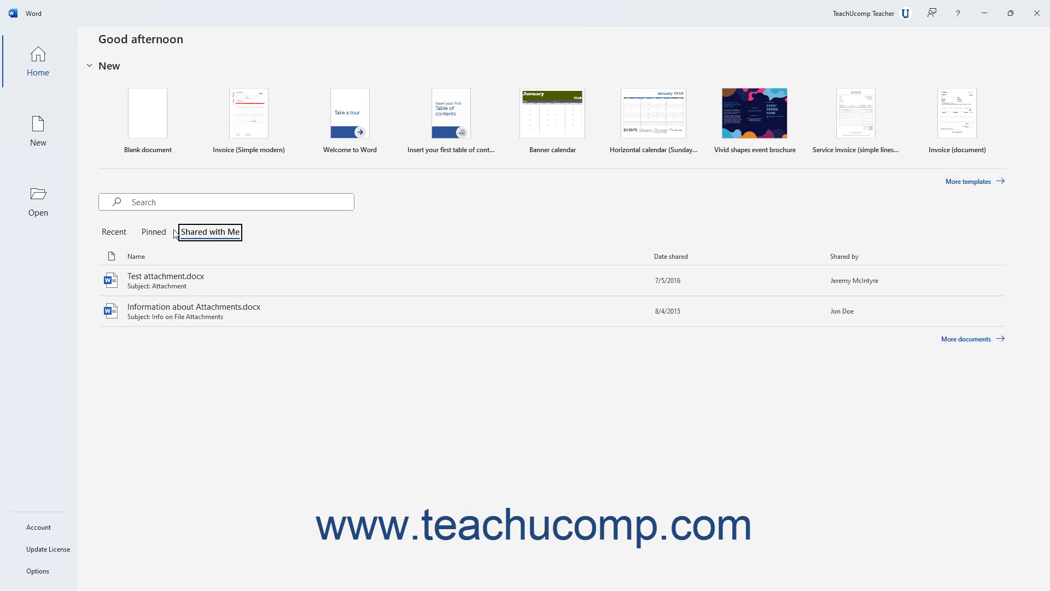
click(113, 234)
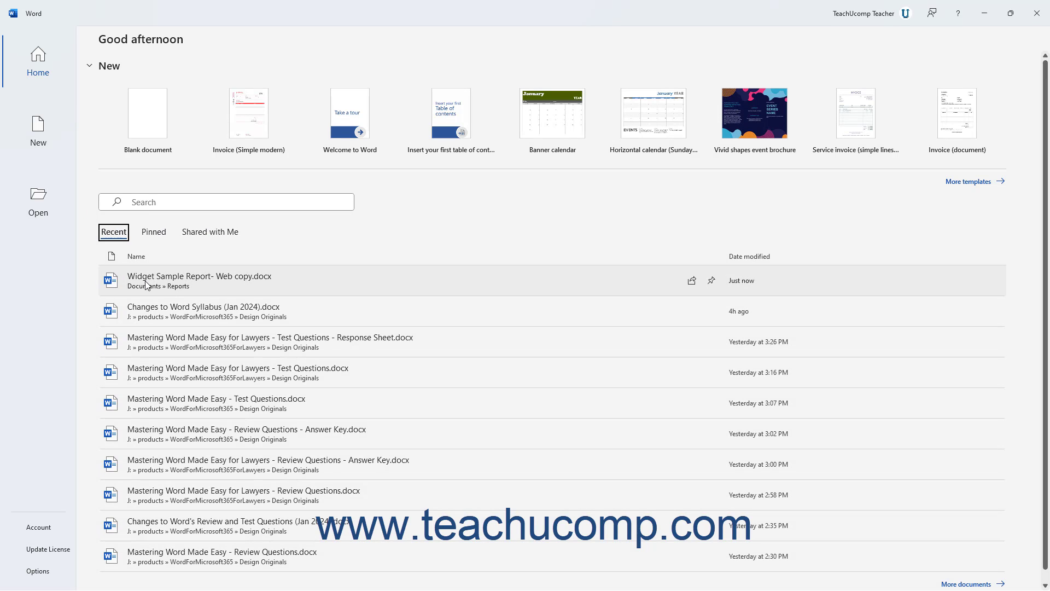
click(149, 233)
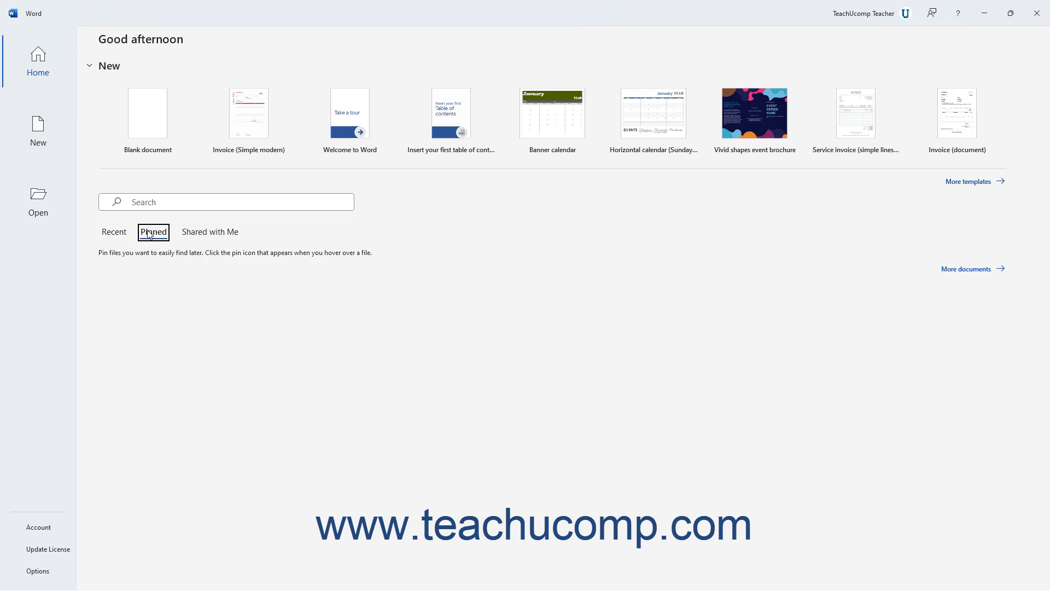
click(115, 233)
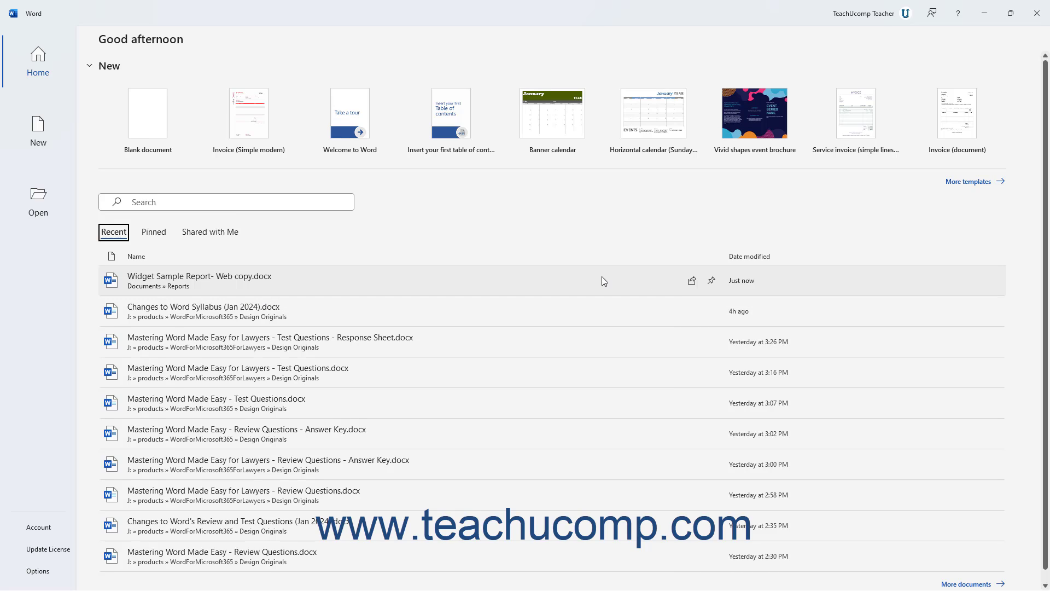
Pin Widget Sample Report to the Pinned list, then unpin it and return to Recent.
right_click(550, 281)
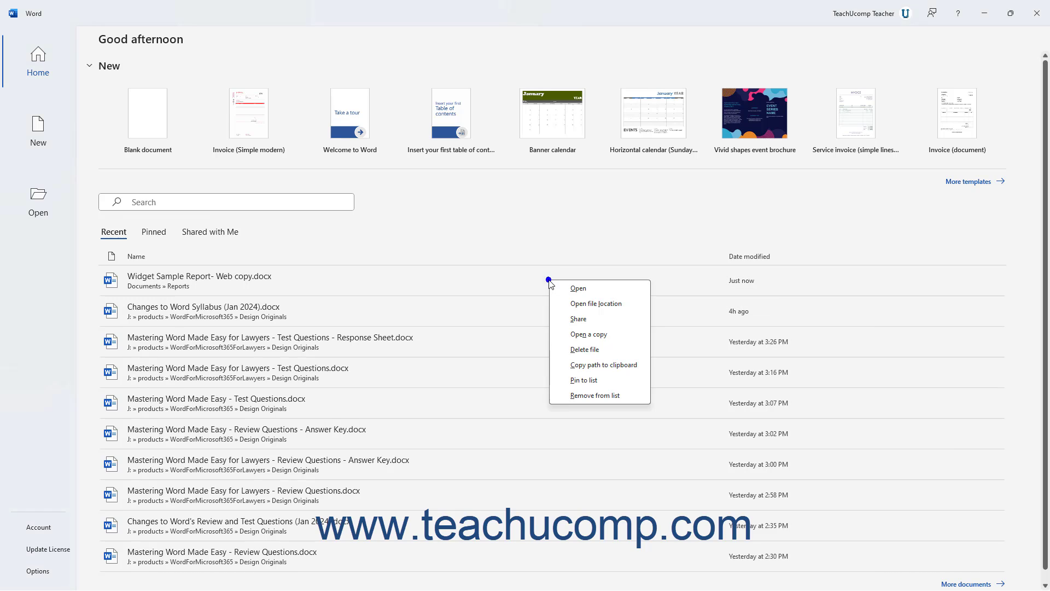
click(587, 381)
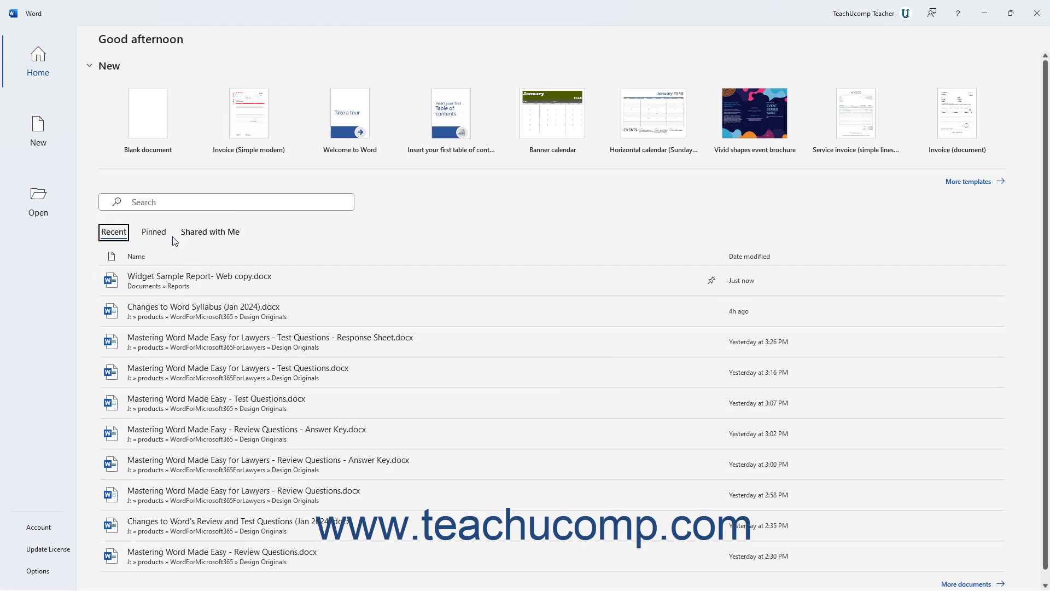
click(154, 232)
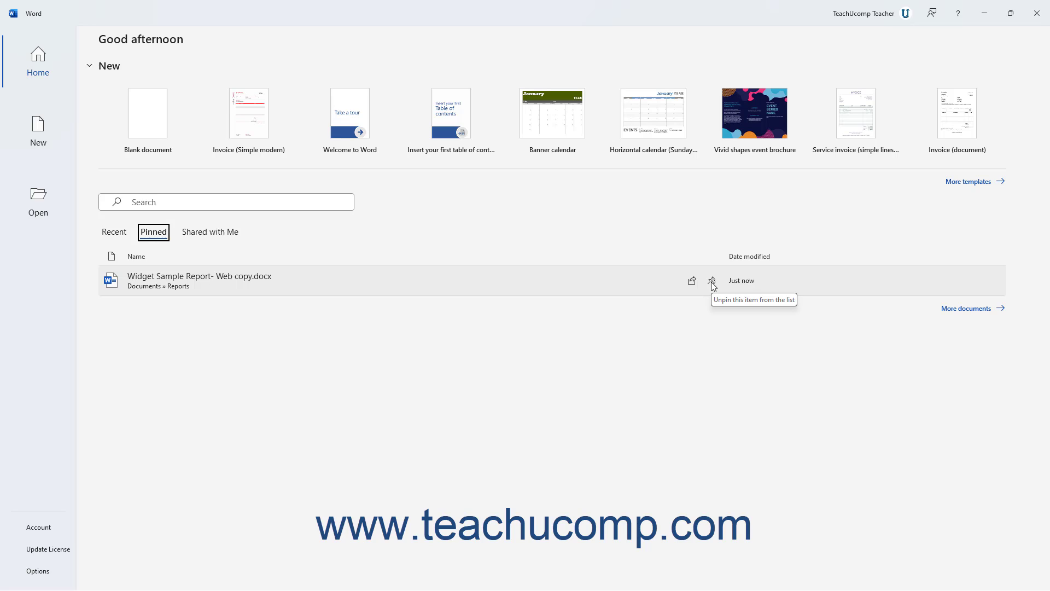
right_click(508, 282)
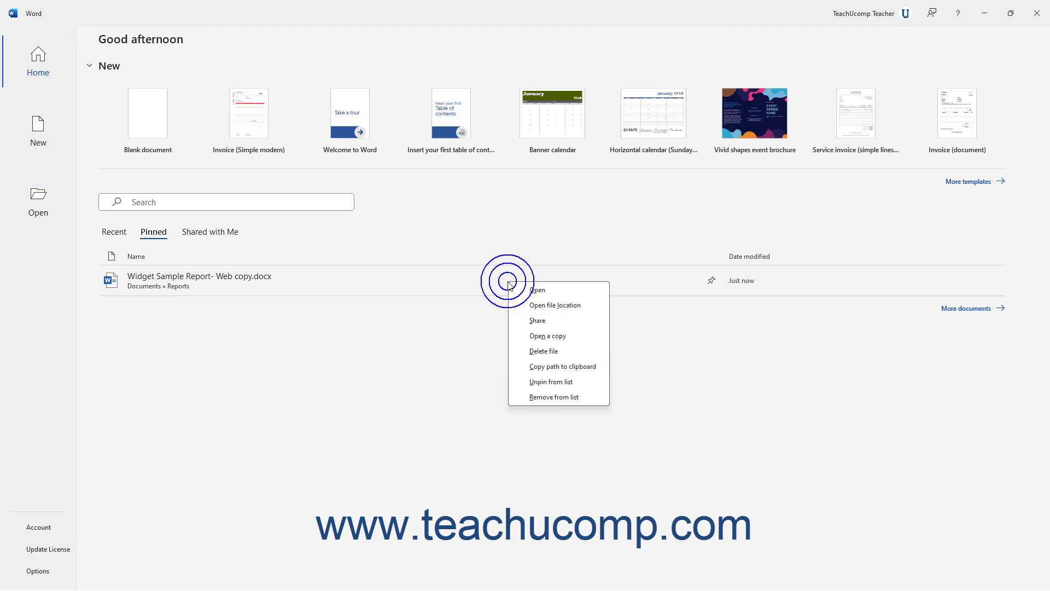
click(561, 387)
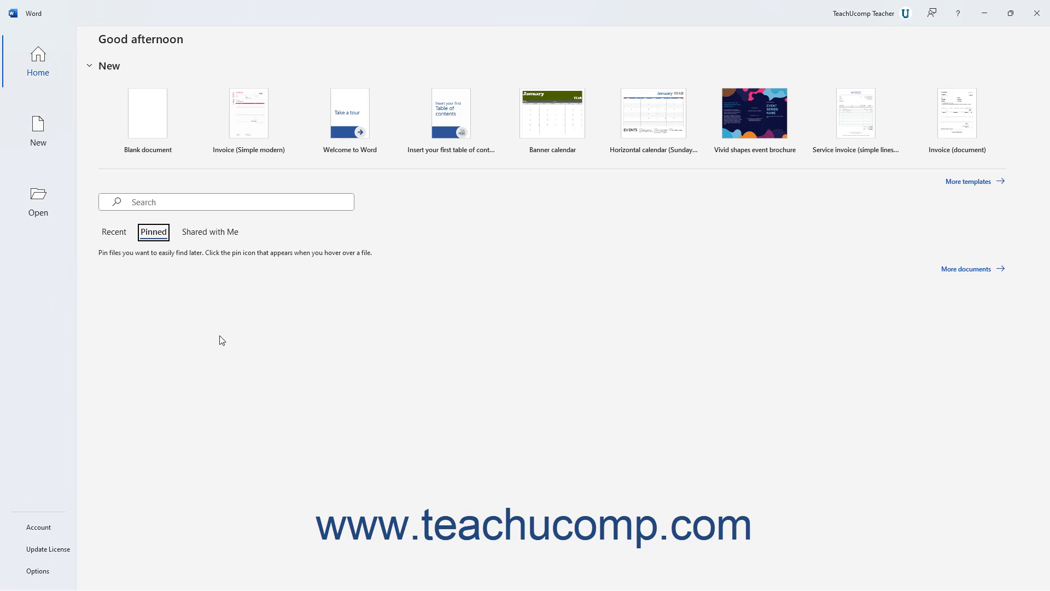
click(119, 237)
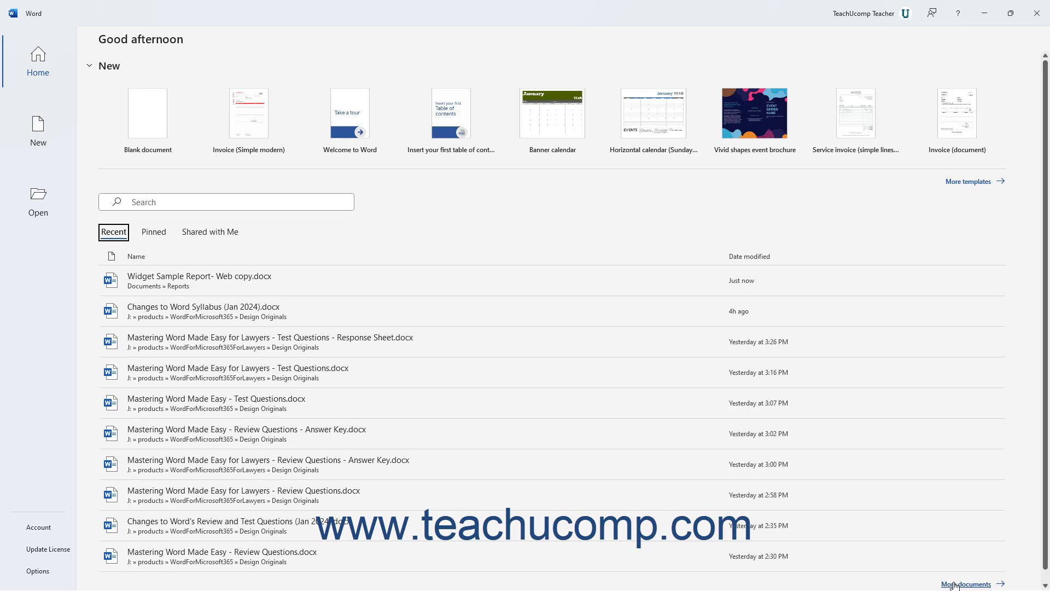
On the Open page, toggle the Recent list between Documents and Folders, ending on Recent.
click(38, 204)
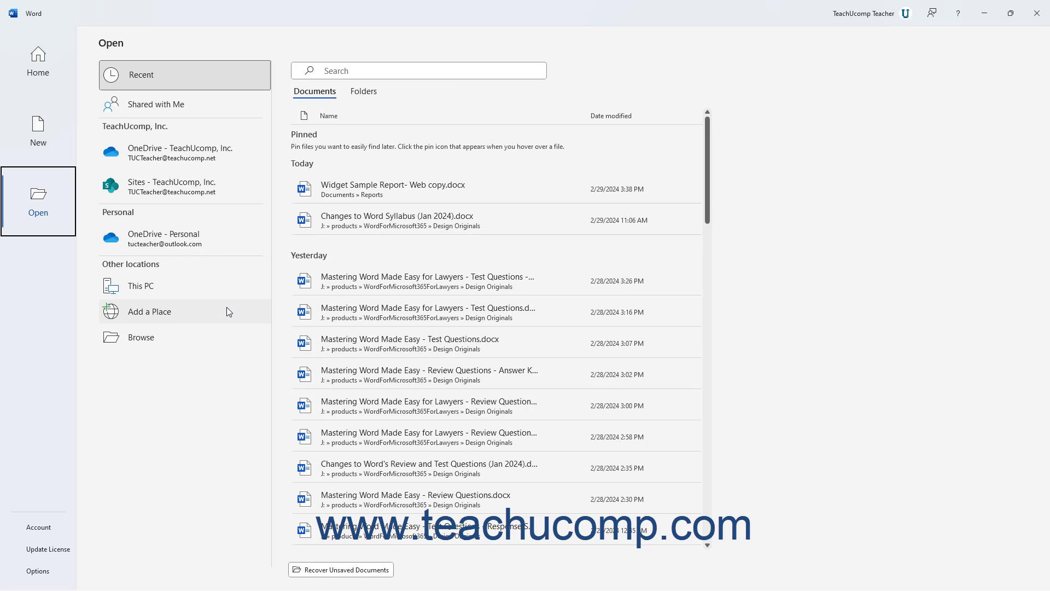
click(226, 77)
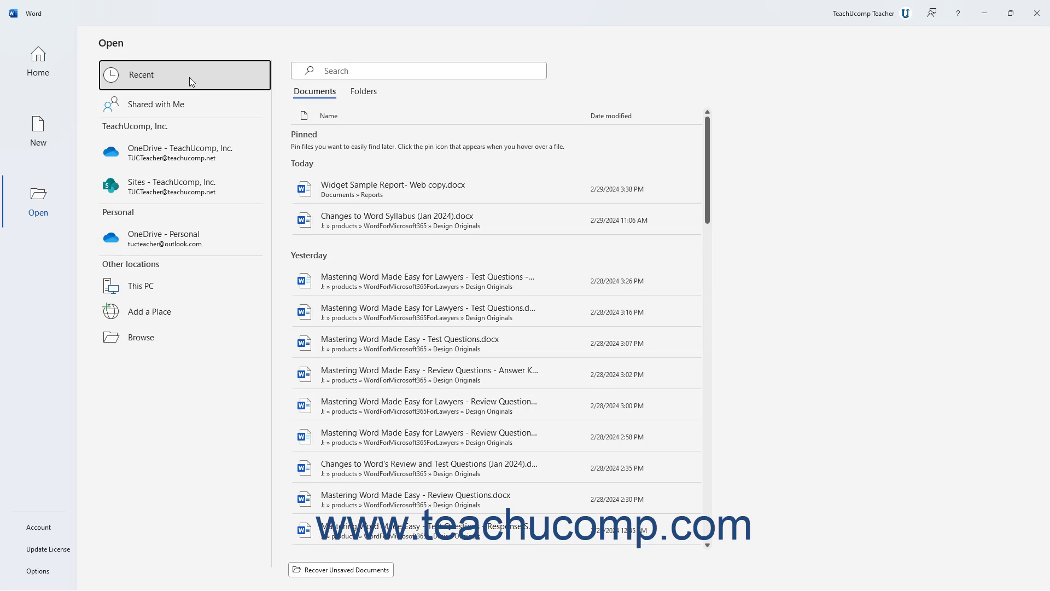
click(324, 97)
click(364, 93)
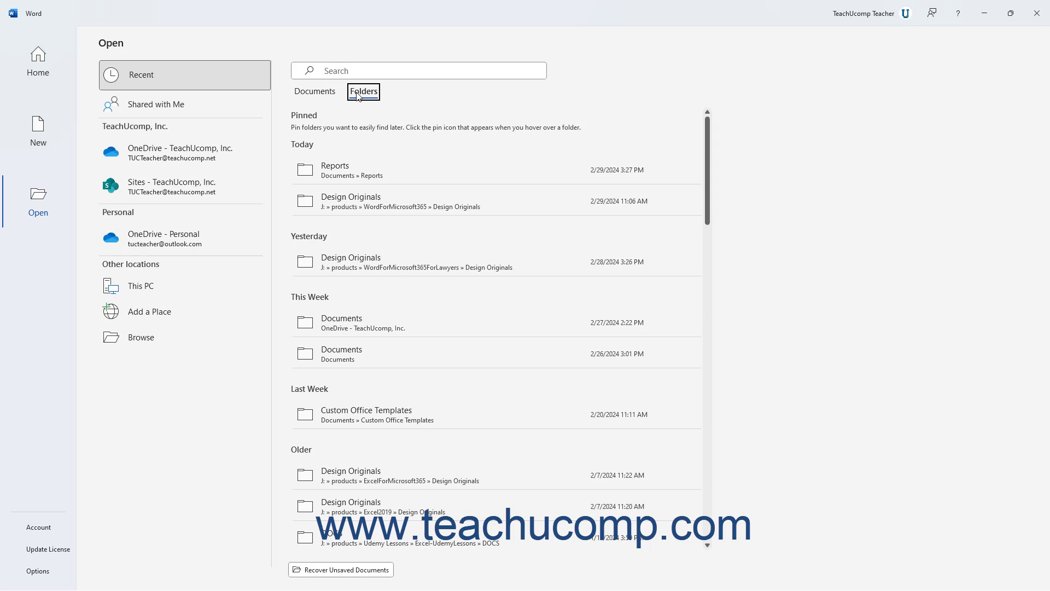
mouse_move(526, 170)
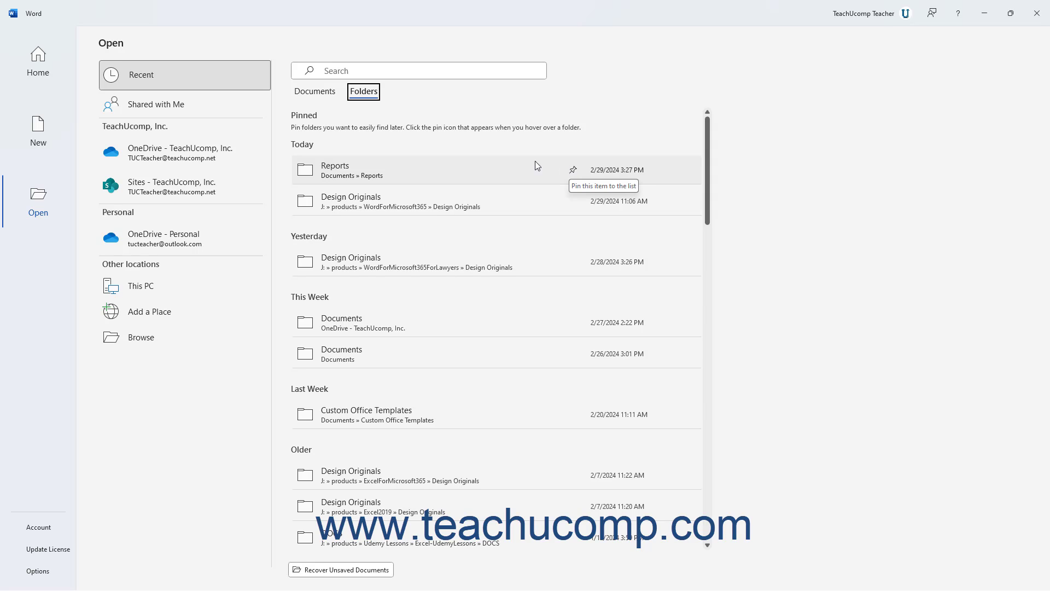
click(329, 93)
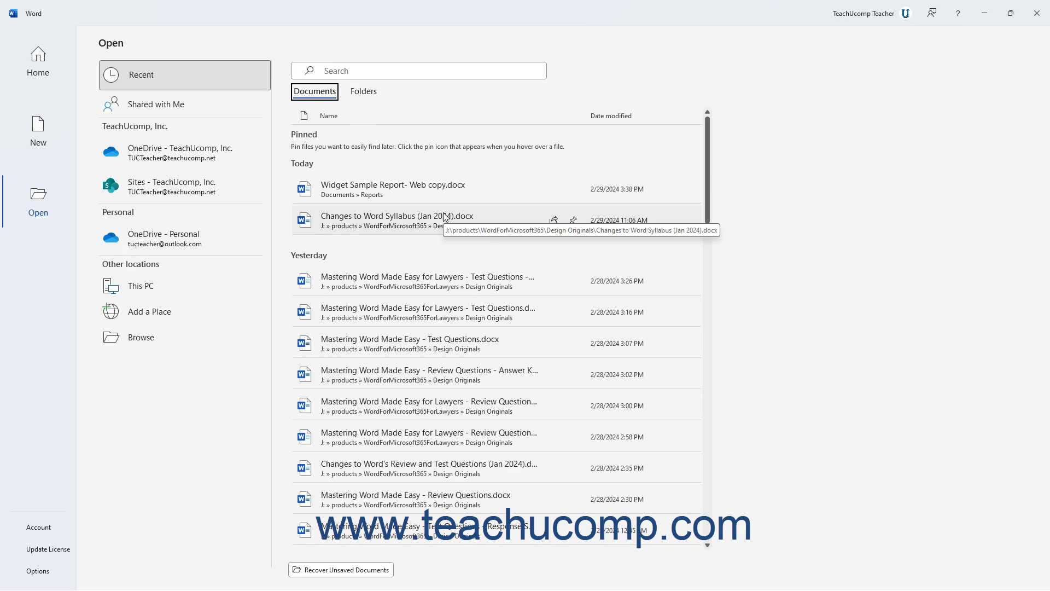
click(363, 91)
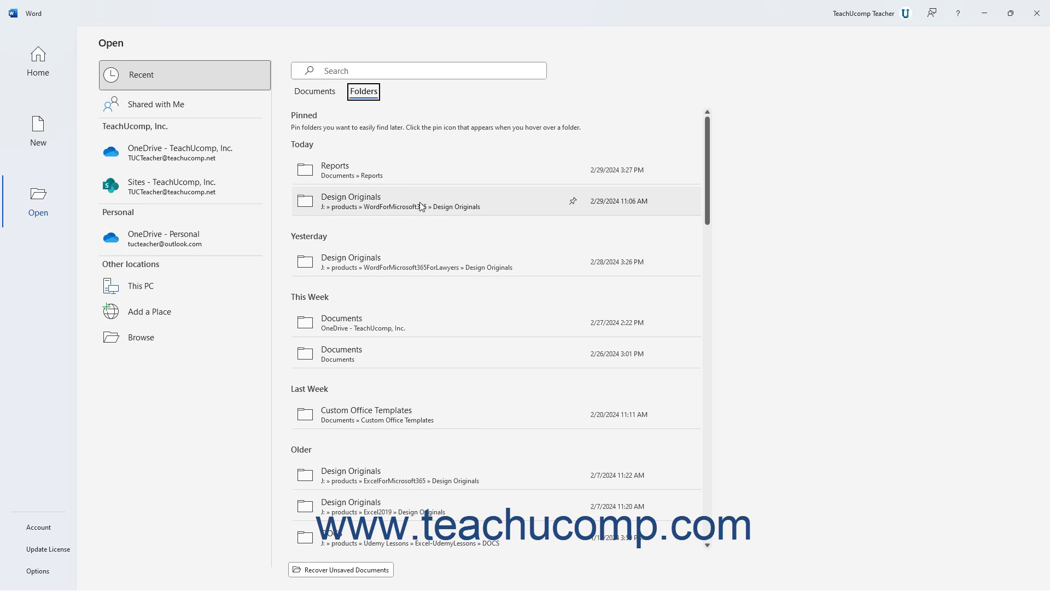
click(331, 93)
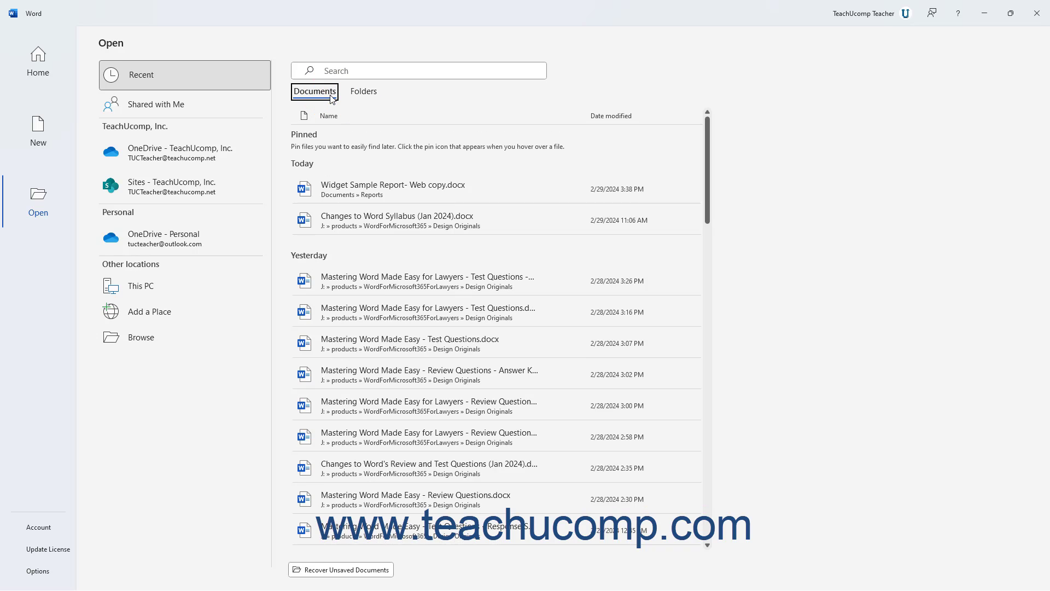
click(194, 80)
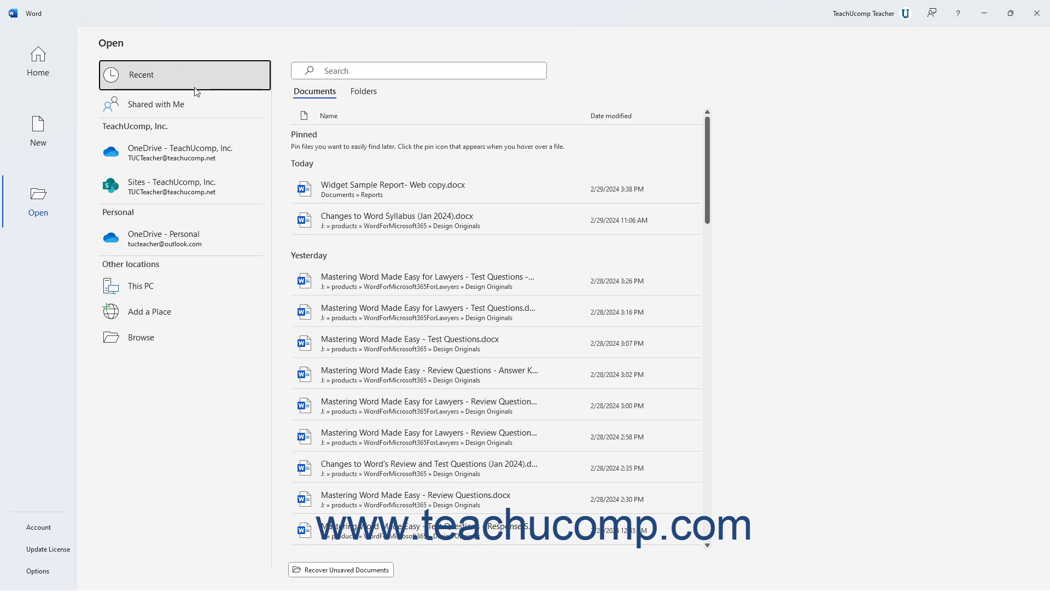
Check Shared with Me and This PC, then show Sites - TeachUcomp, Inc. Frequent and Following sites.
click(189, 109)
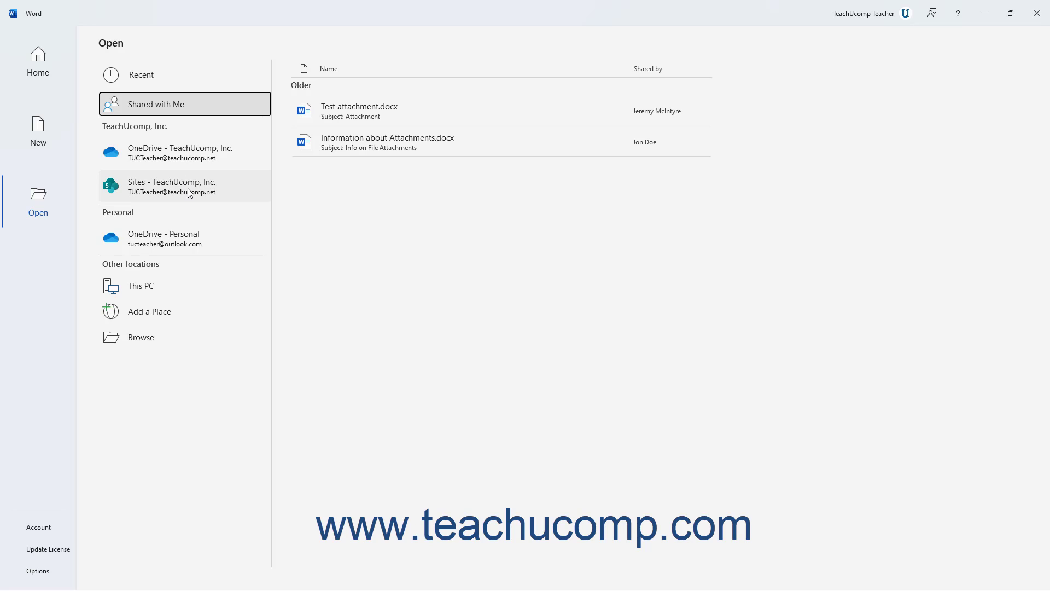
click(177, 285)
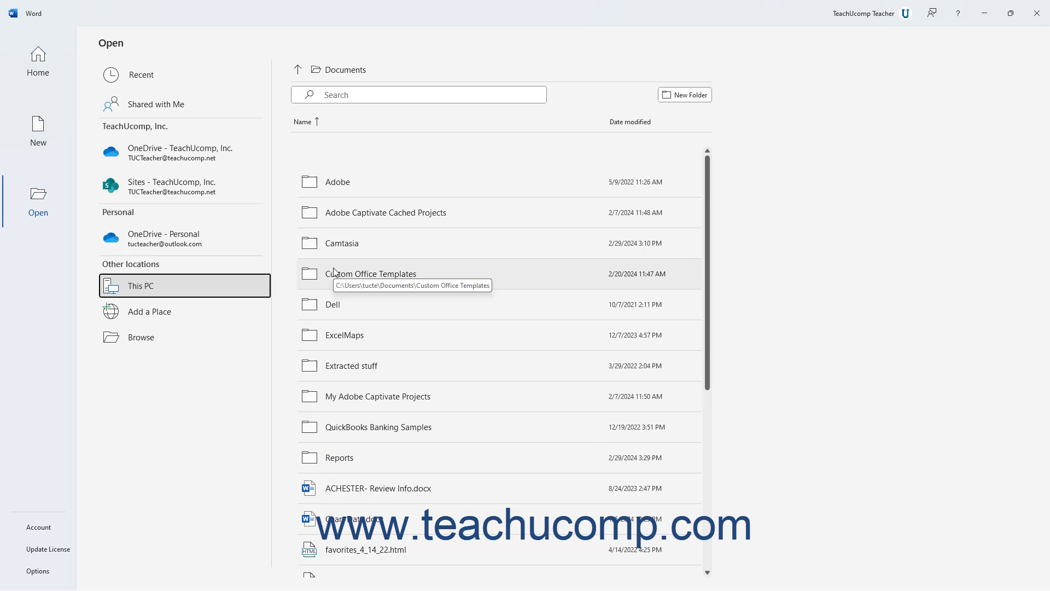
click(213, 197)
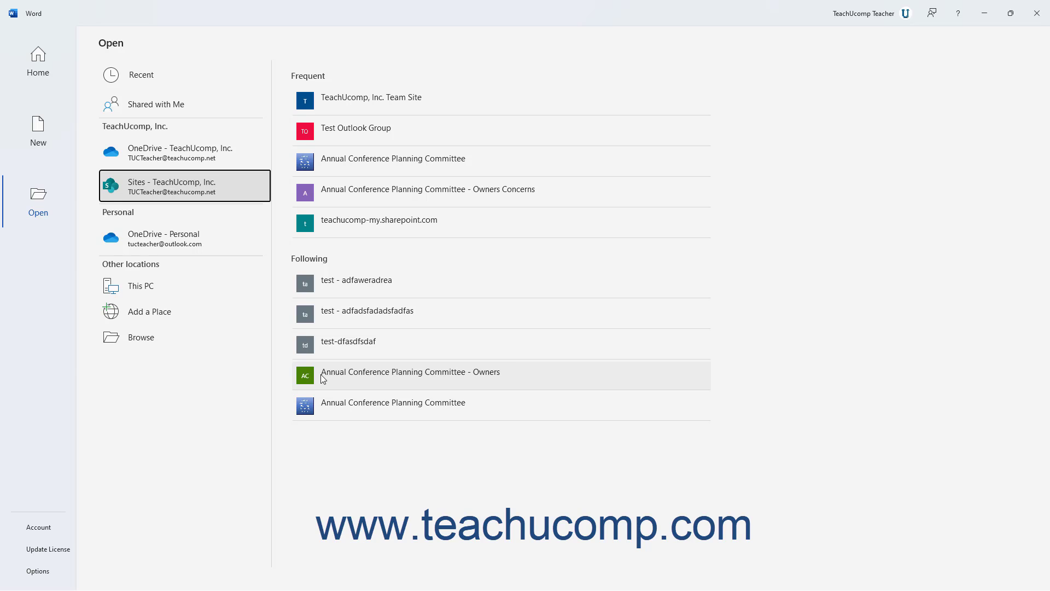
Try adding a Box place from Add a Place, cancel its sign-in, then show This PC's Documents.
click(161, 313)
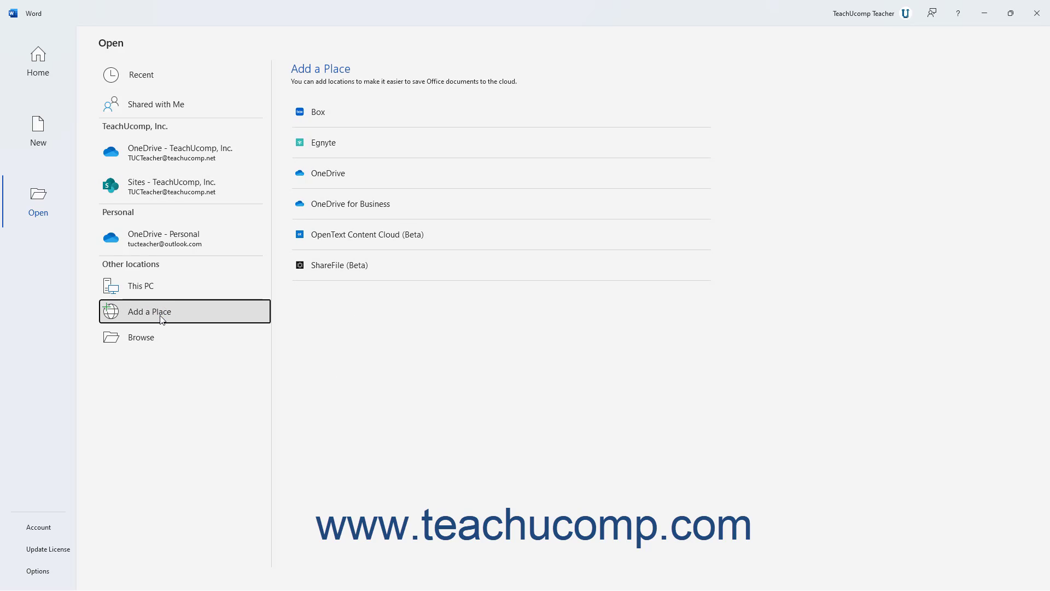
click(350, 120)
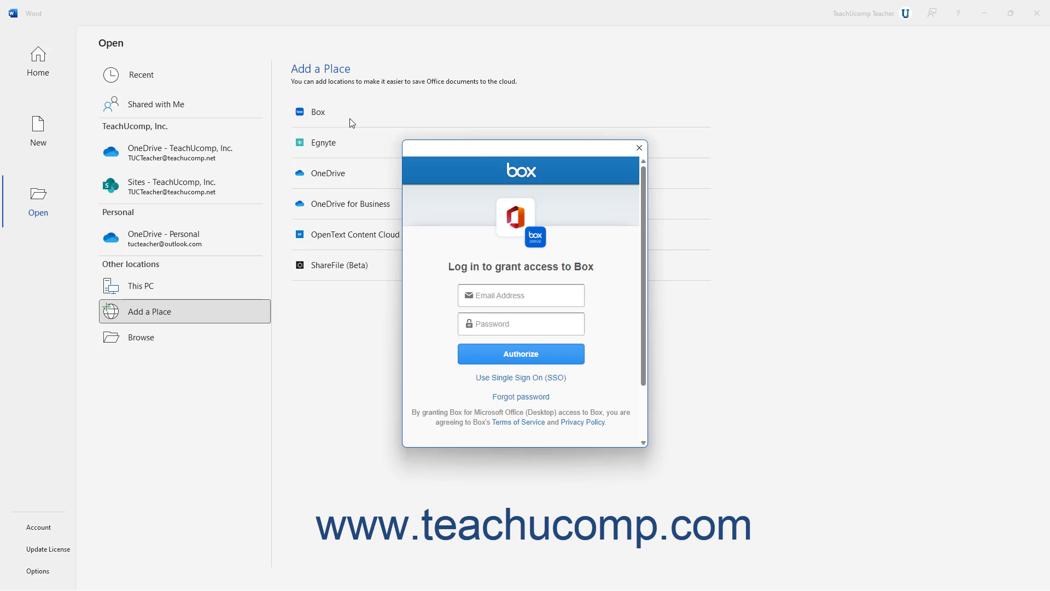
click(640, 147)
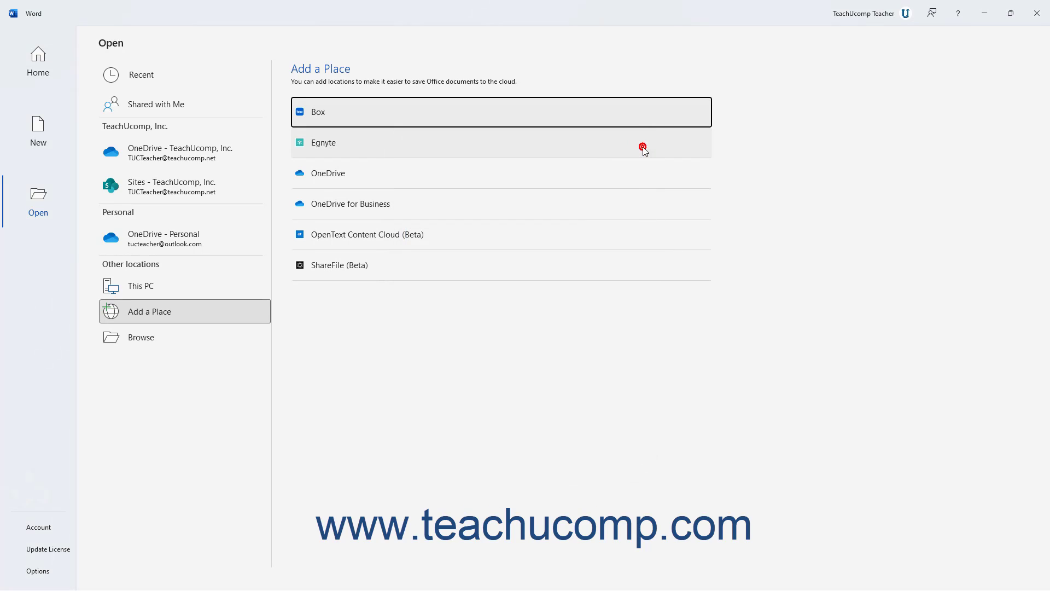
click(199, 291)
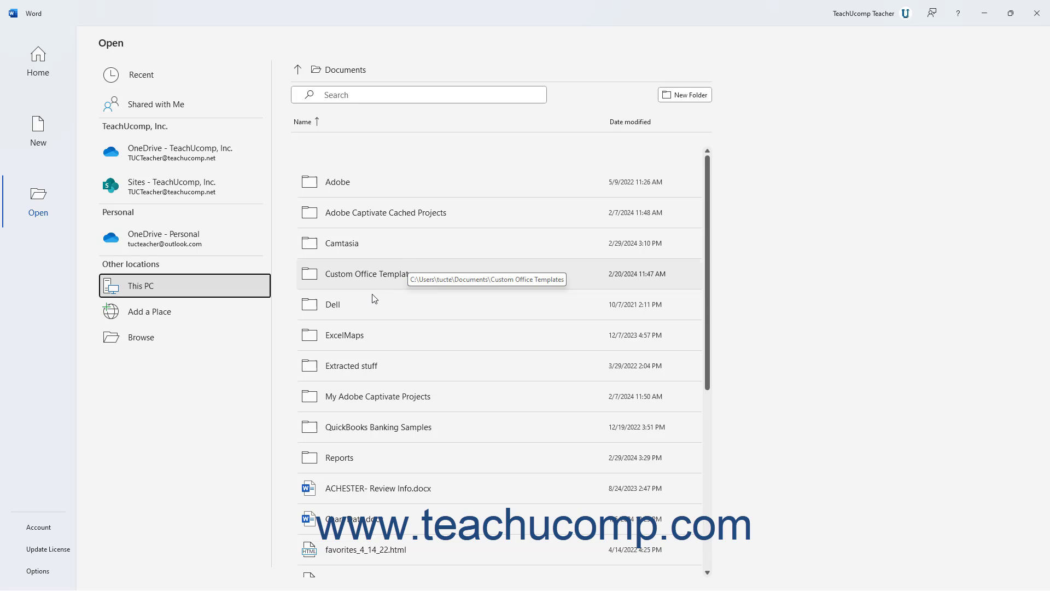
click(323, 458)
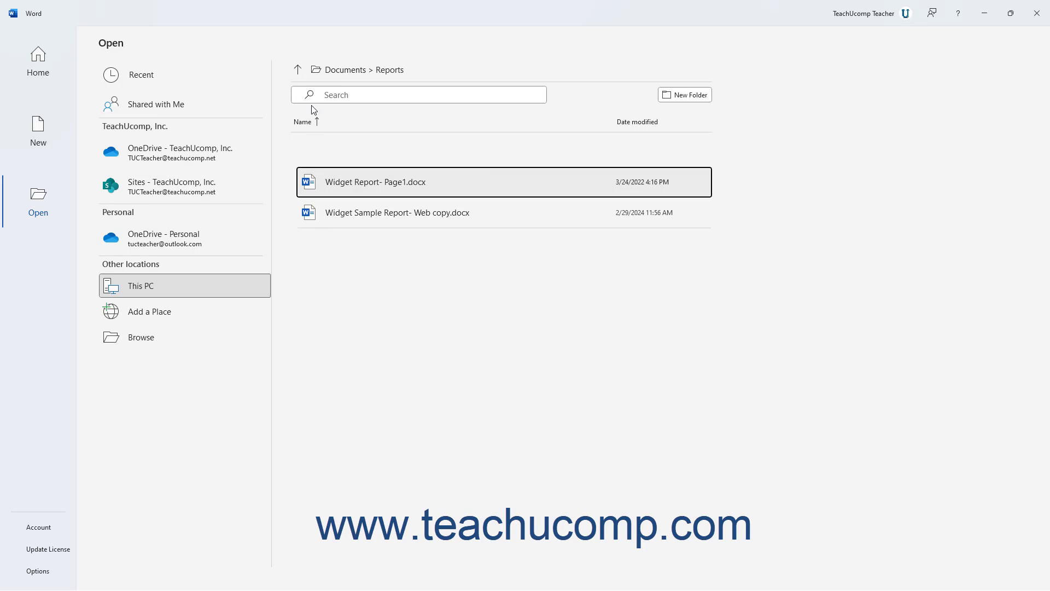
click(298, 70)
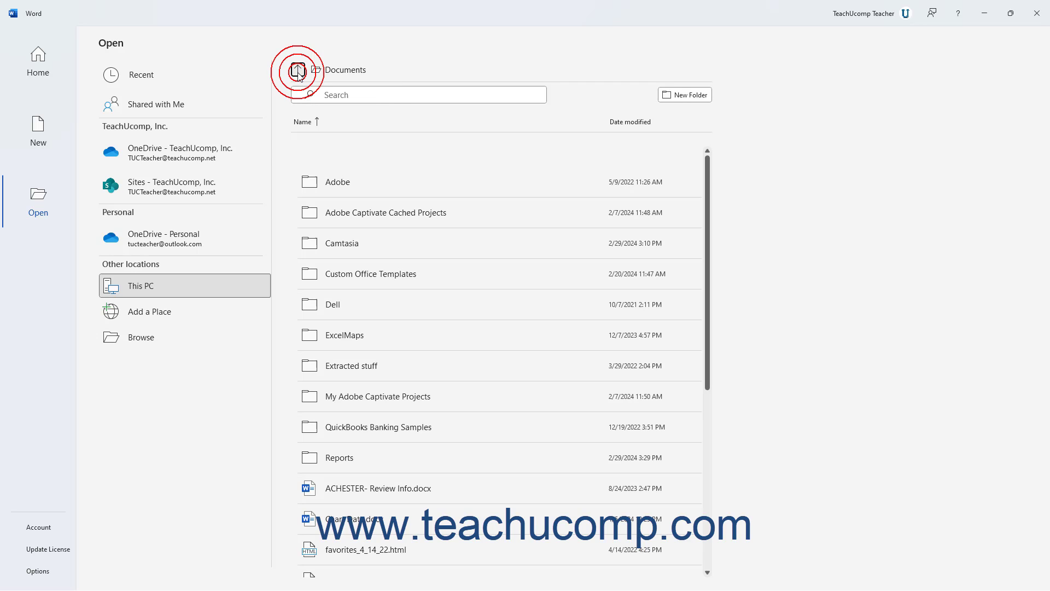
scroll(356, 290, down, 2)
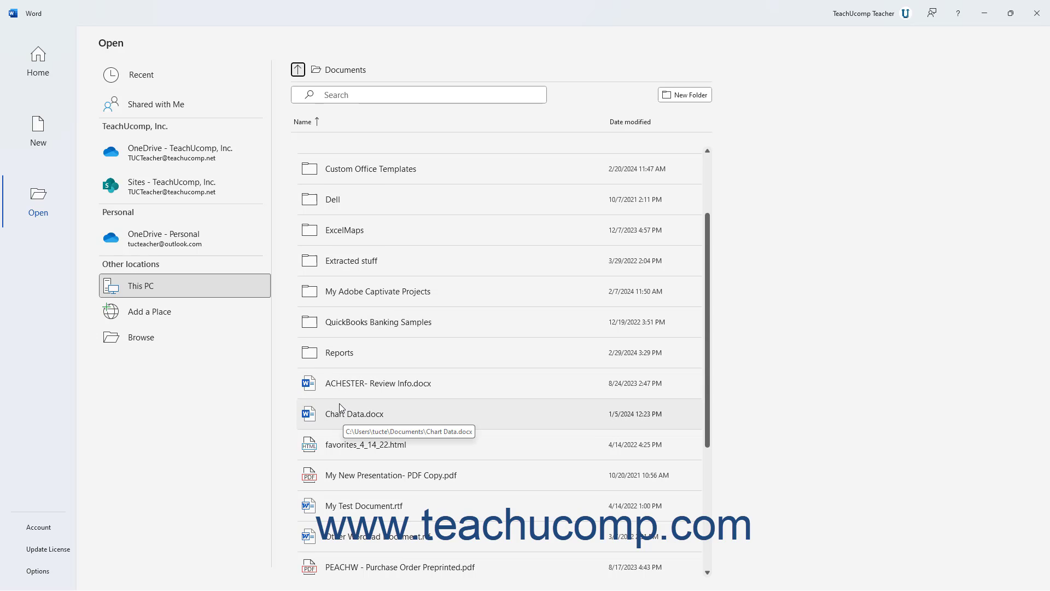
scroll(340, 403, up, 2)
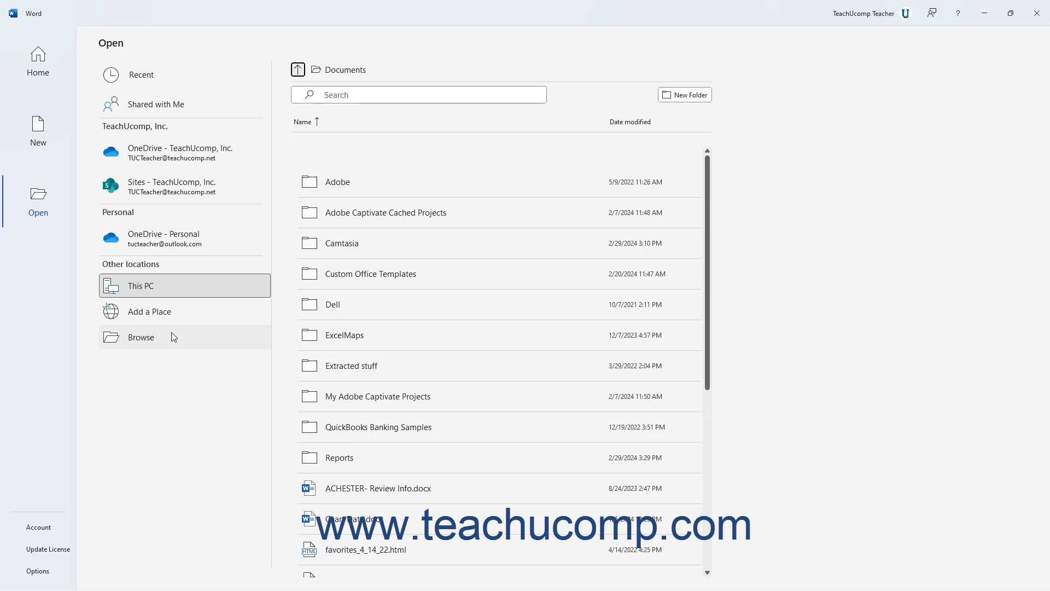
In the Browse dialog, go to the Documents folder and select Sample.docx.
click(336, 71)
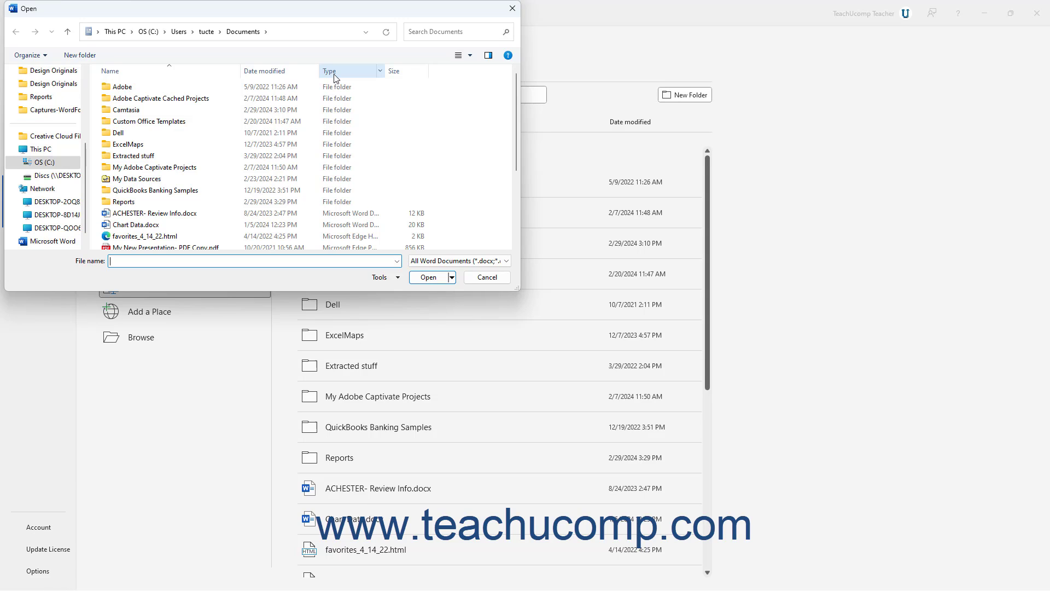
click(296, 32)
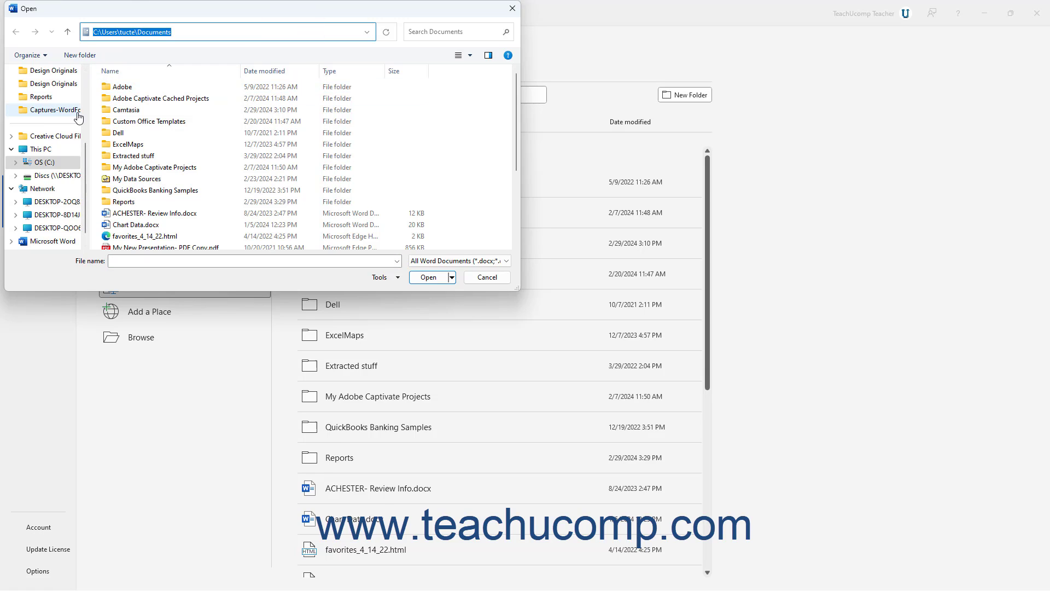
scroll(78, 116, up, 5)
click(55, 154)
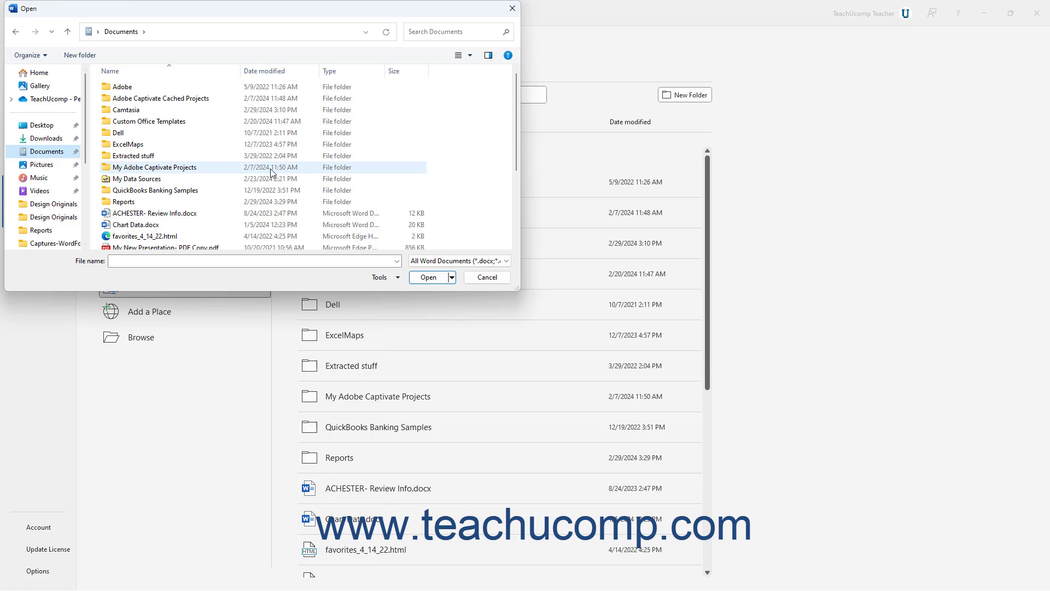
scroll(271, 173, down, 4)
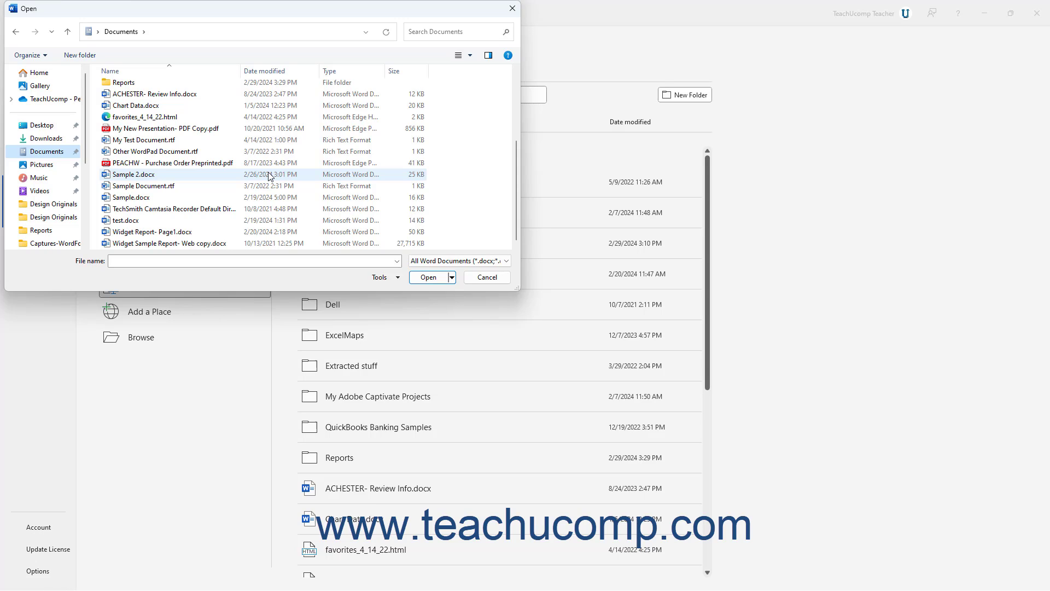
click(107, 198)
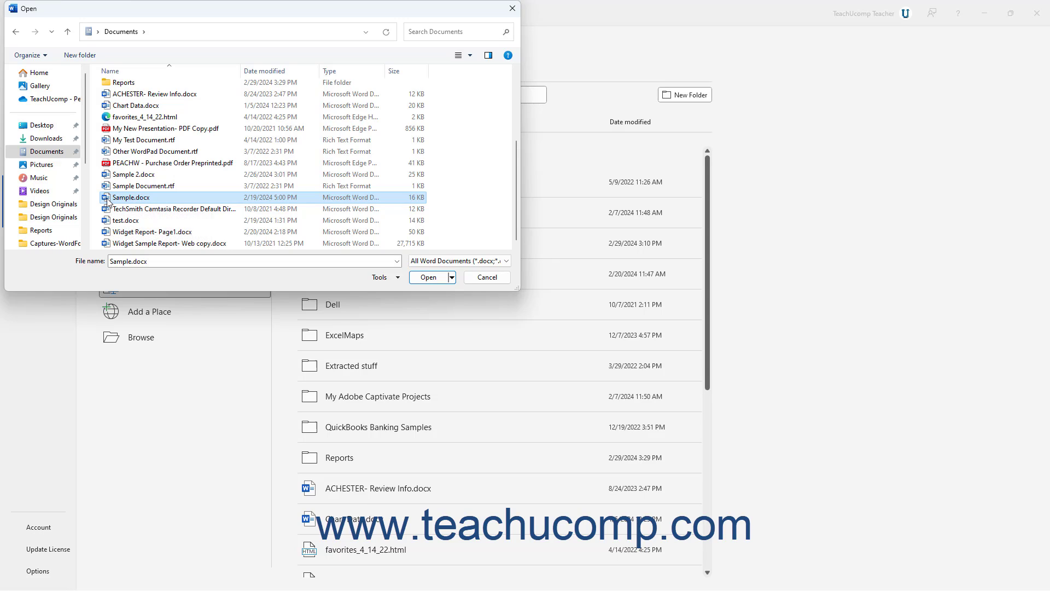
Try Ctrl- and Shift-click selections, finishing with Sample 2.docx and Sample.docx both selected.
ctrl+click(110, 174)
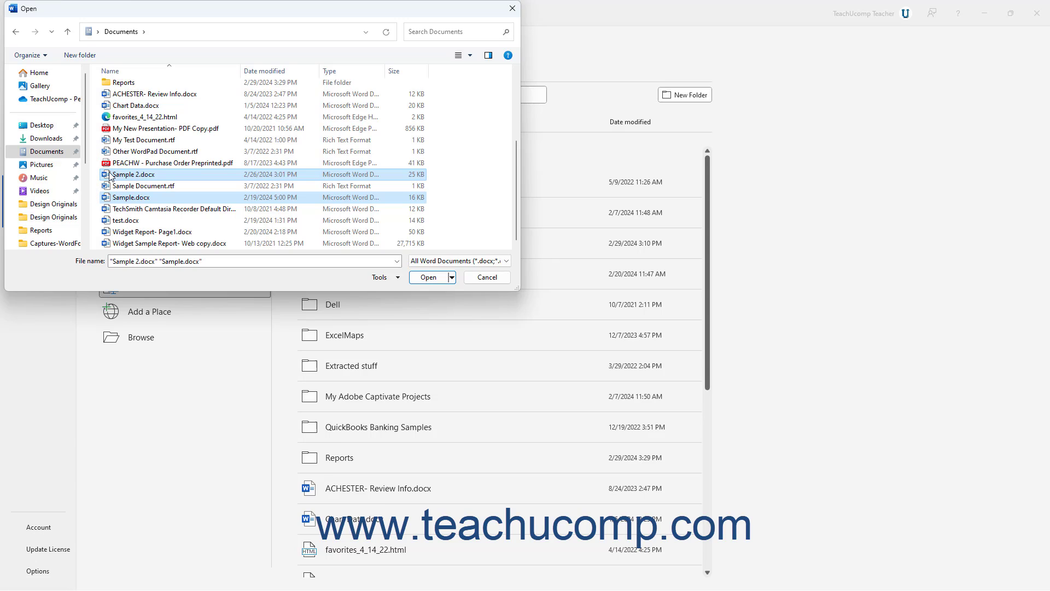
click(118, 211)
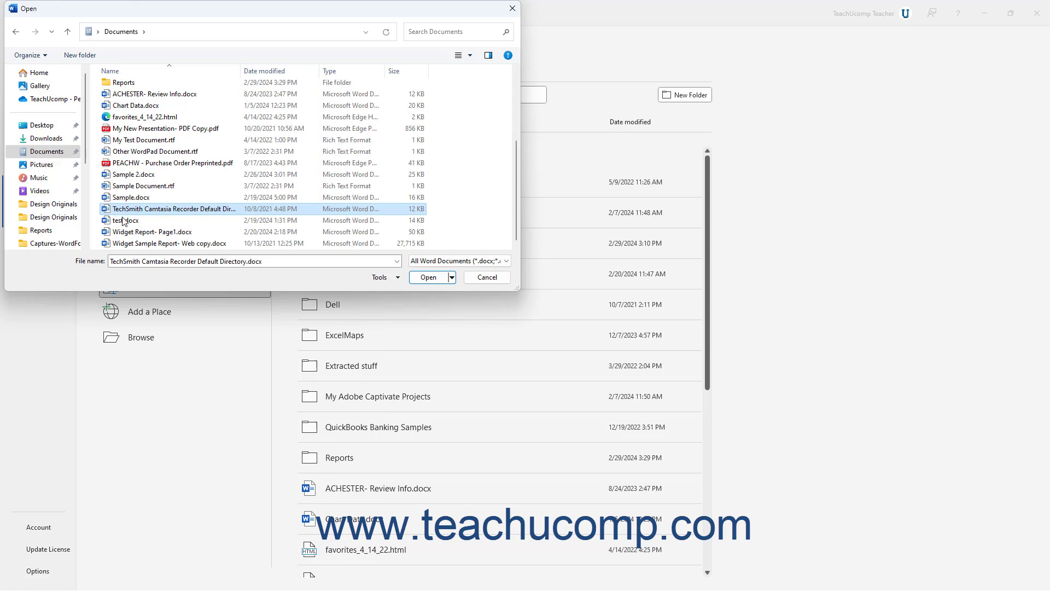
shift+click(129, 243)
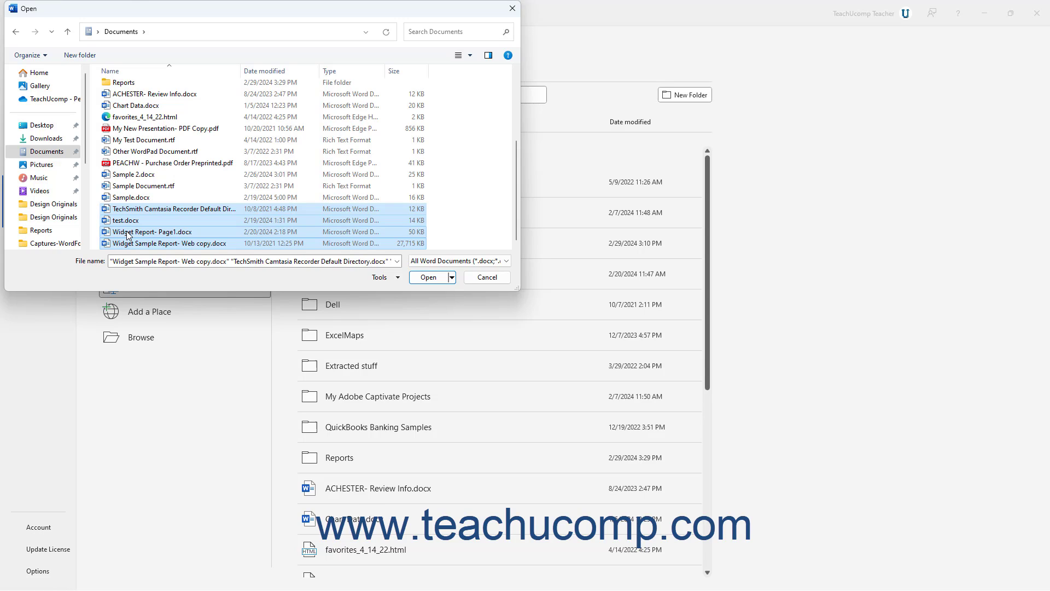
click(133, 175)
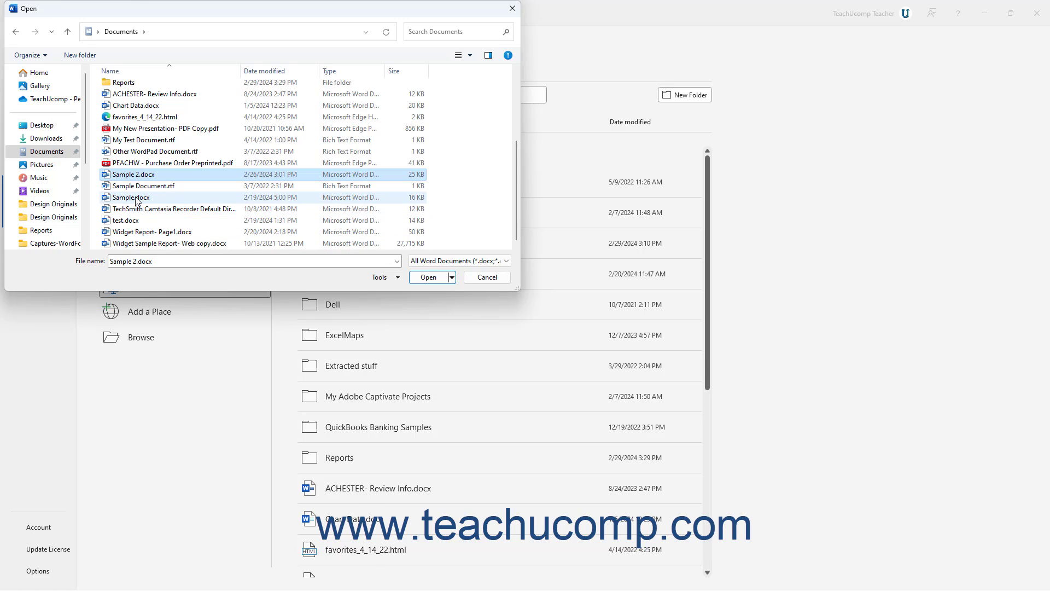
ctrl+click(136, 198)
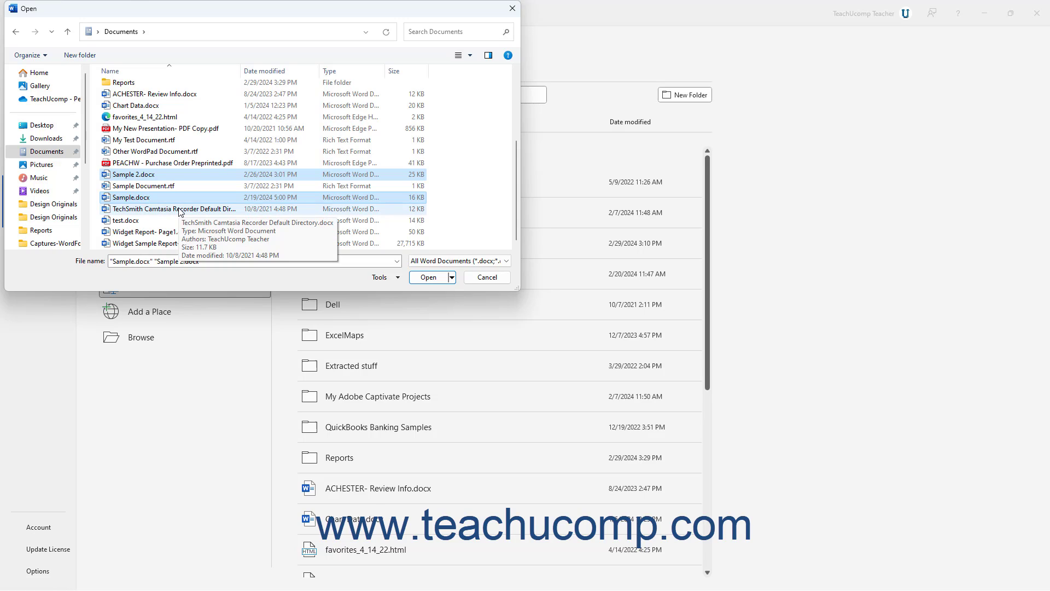
Open both Sample documents, then close the Sample.docx window to leave Sample 2.docx showing.
click(414, 282)
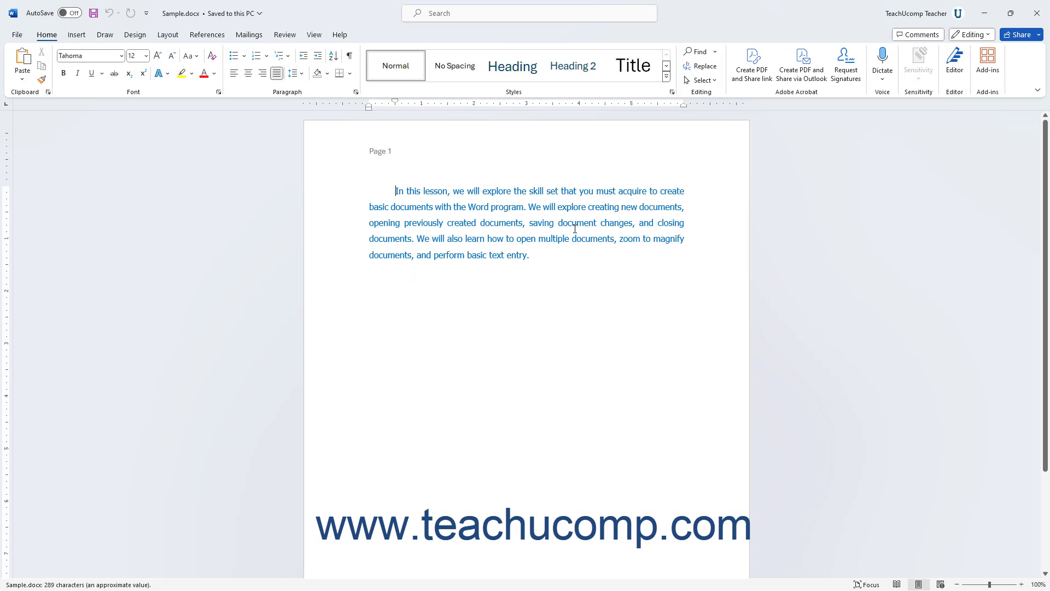
click(1043, 20)
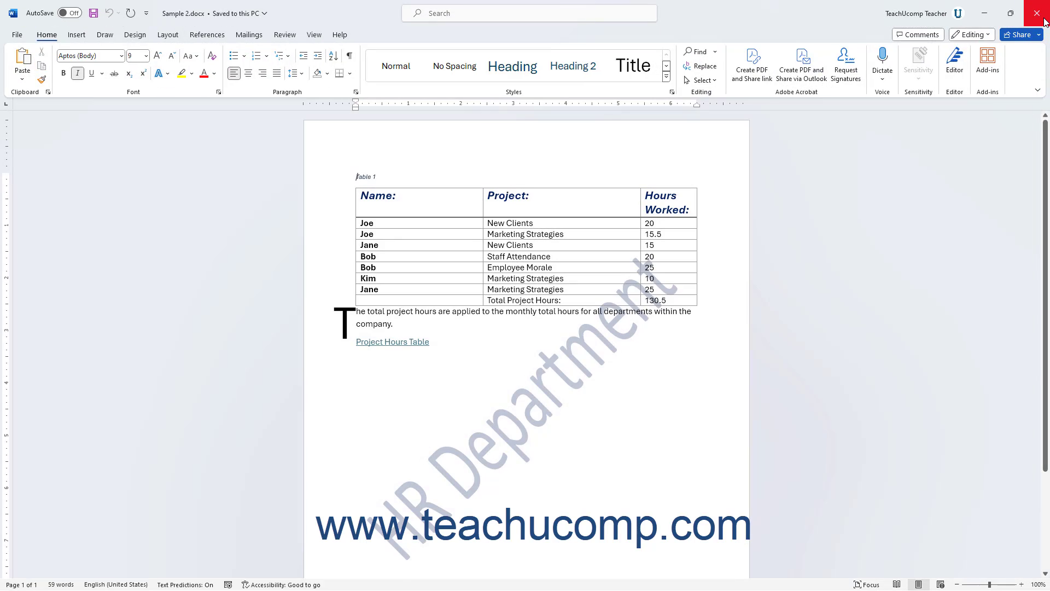